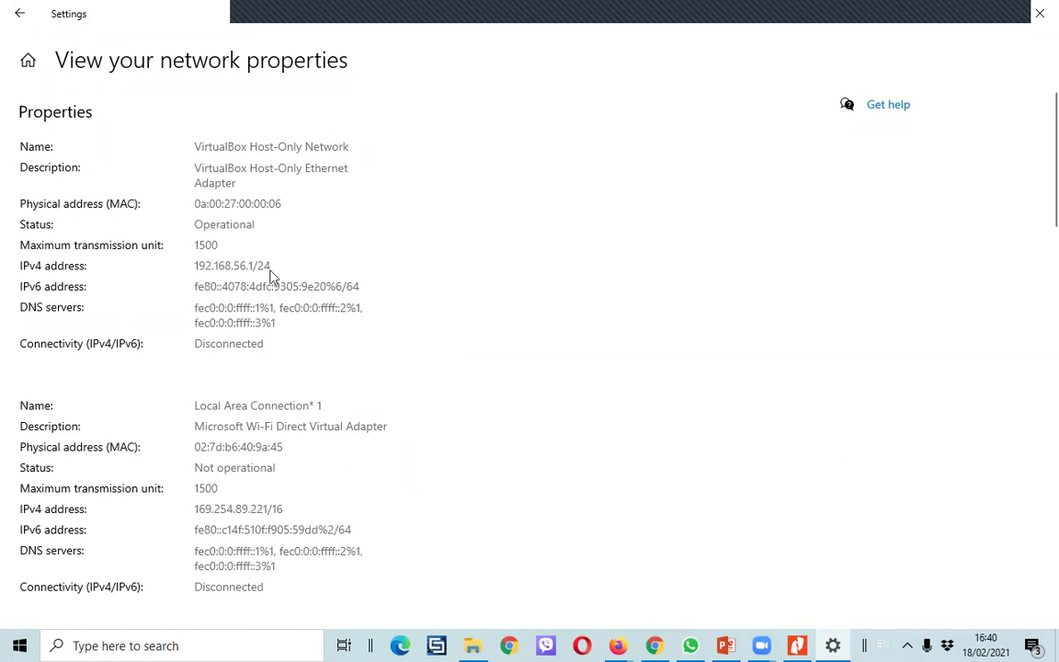
Examine the network properties of all adapters, including the WiFi adapter's DHCP and IPv4 details, and return to the network status page
{"action": "scroll", "coordinate": [432, 460], "scroll_direction": "down", "scroll_amount": 2}
{"action": "scroll", "coordinate": [453, 459], "scroll_direction": "down", "scroll_amount": 3}
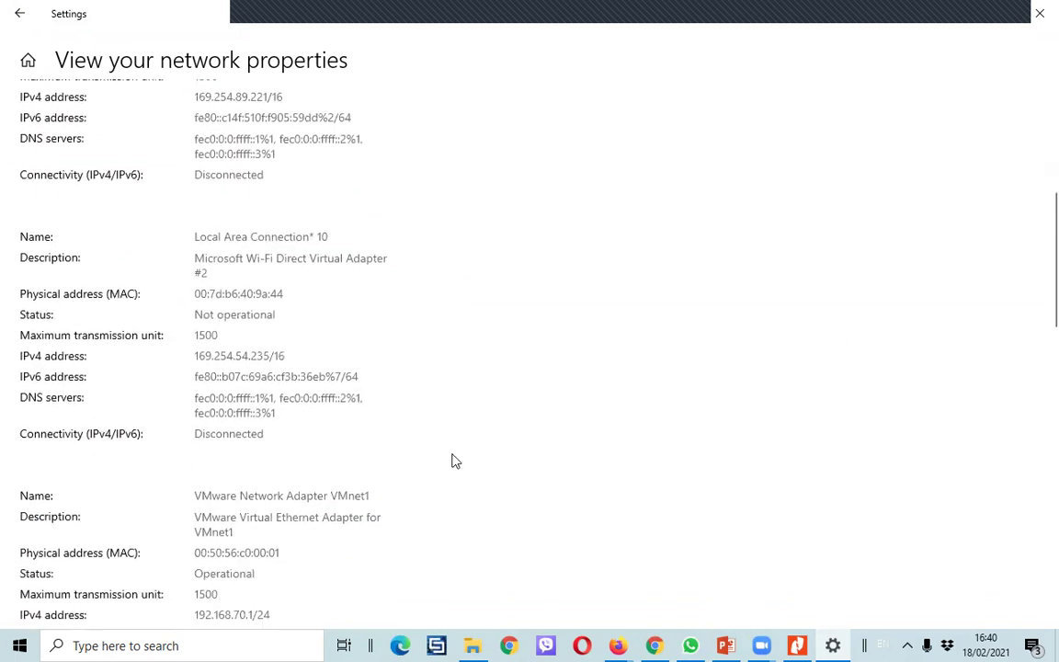
{"action": "scroll", "coordinate": [432, 353], "scroll_direction": "down", "scroll_amount": 2}
{"action": "scroll", "coordinate": [434, 353], "scroll_direction": "down", "scroll_amount": 4}
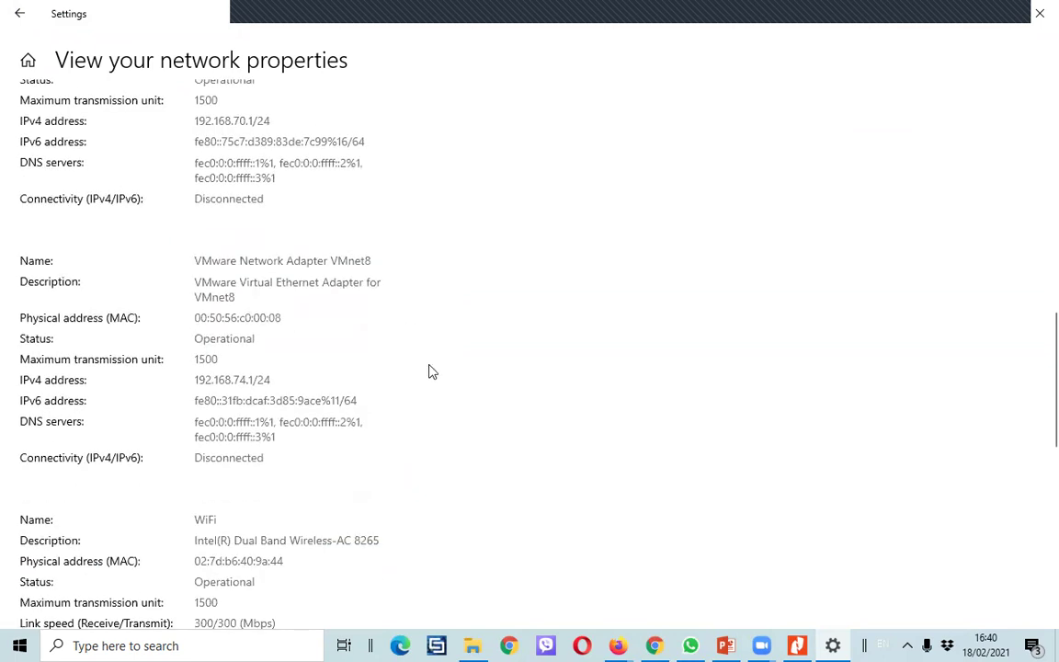
{"action": "scroll", "coordinate": [428, 378], "scroll_direction": "up", "scroll_amount": 4}
{"action": "scroll", "coordinate": [424, 382], "scroll_direction": "down", "scroll_amount": 5}
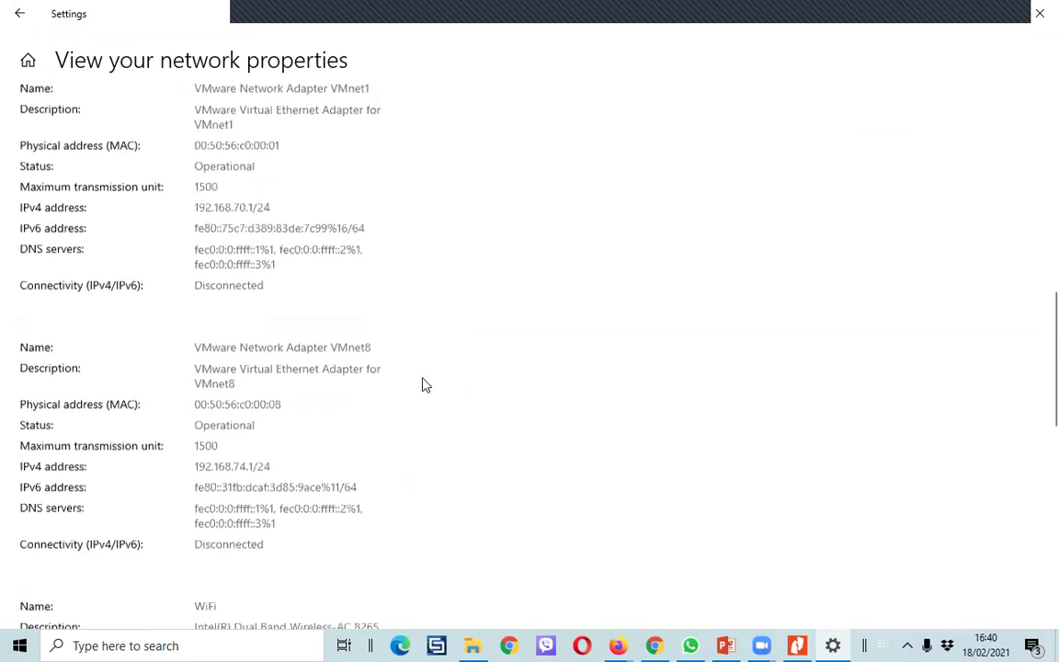
{"action": "scroll", "coordinate": [425, 384], "scroll_direction": "down", "scroll_amount": 2}
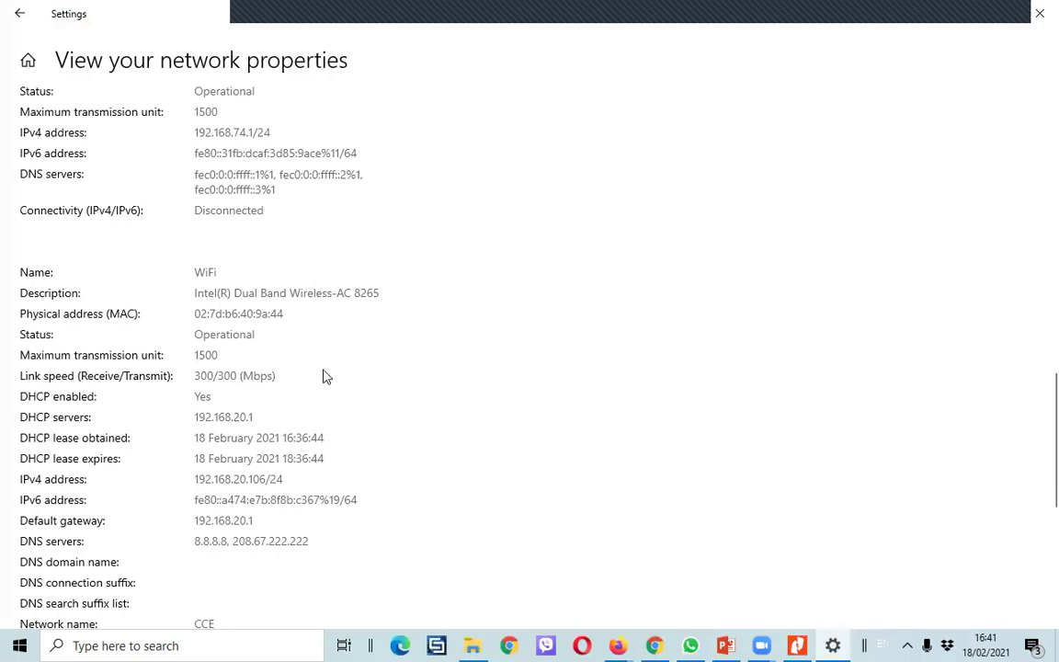
{"action": "scroll", "coordinate": [186, 340], "scroll_direction": "down", "scroll_amount": 2}
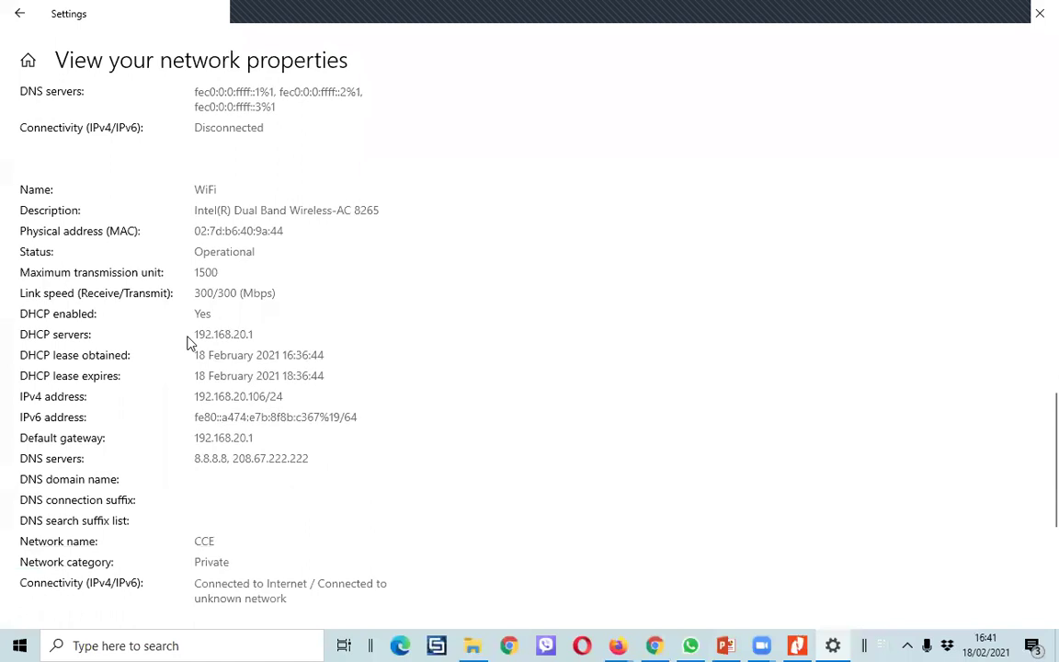
{"action": "scroll", "coordinate": [186, 342], "scroll_direction": "up", "scroll_amount": 15}
{"action": "left_click", "coordinate": [19, 13]}
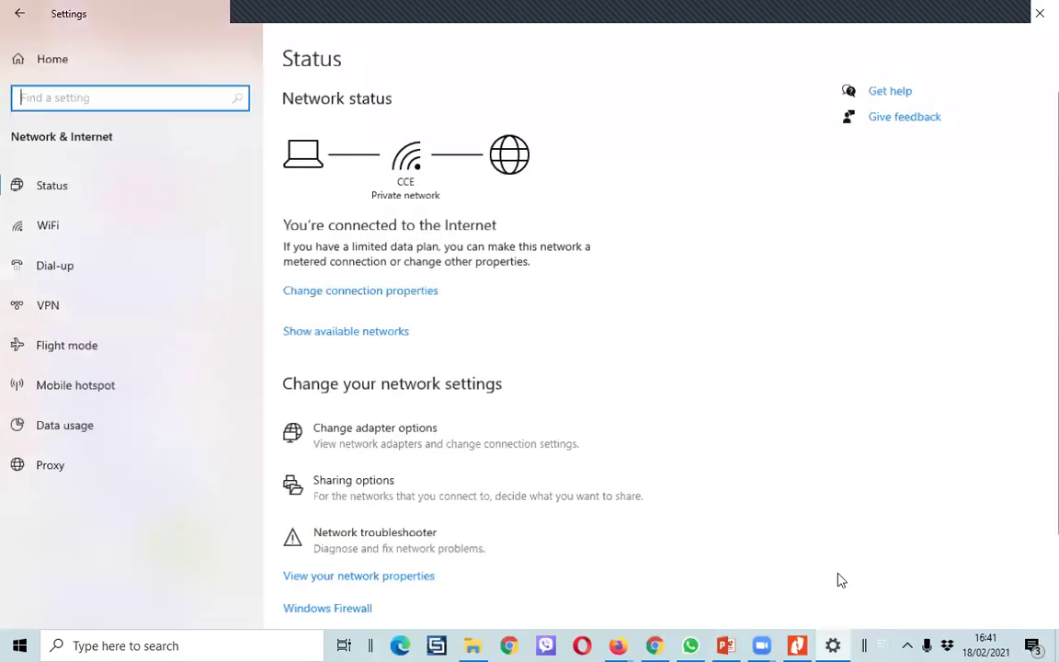
Open the Network & Internet settings through the wireless connection's system tray options
{"action": "left_click", "coordinate": [907, 646]}
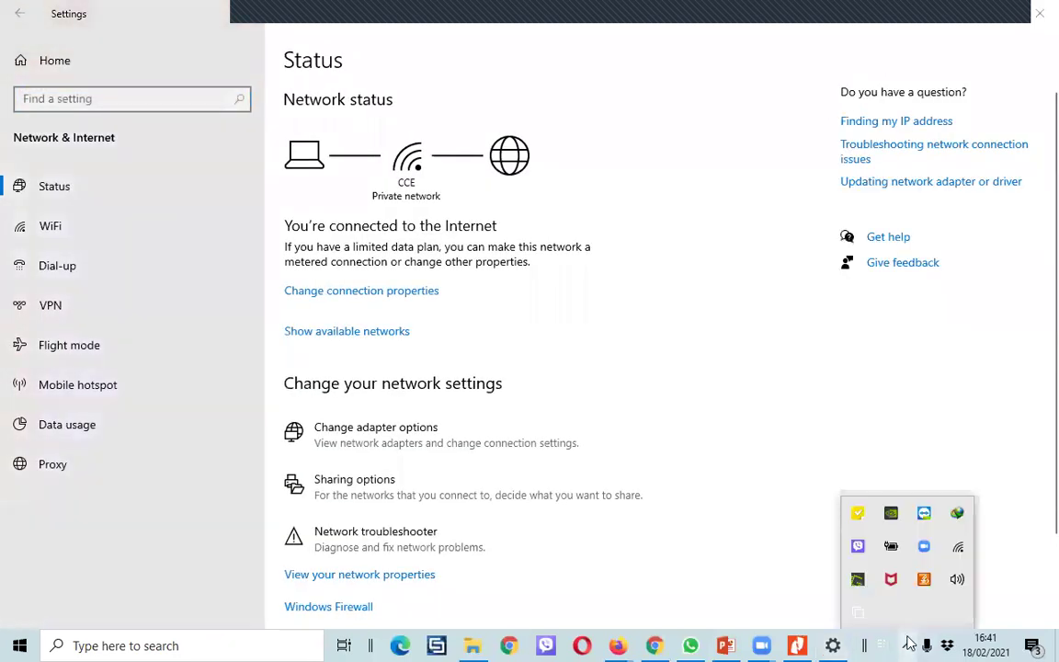
{"action": "right_click", "coordinate": [958, 550]}
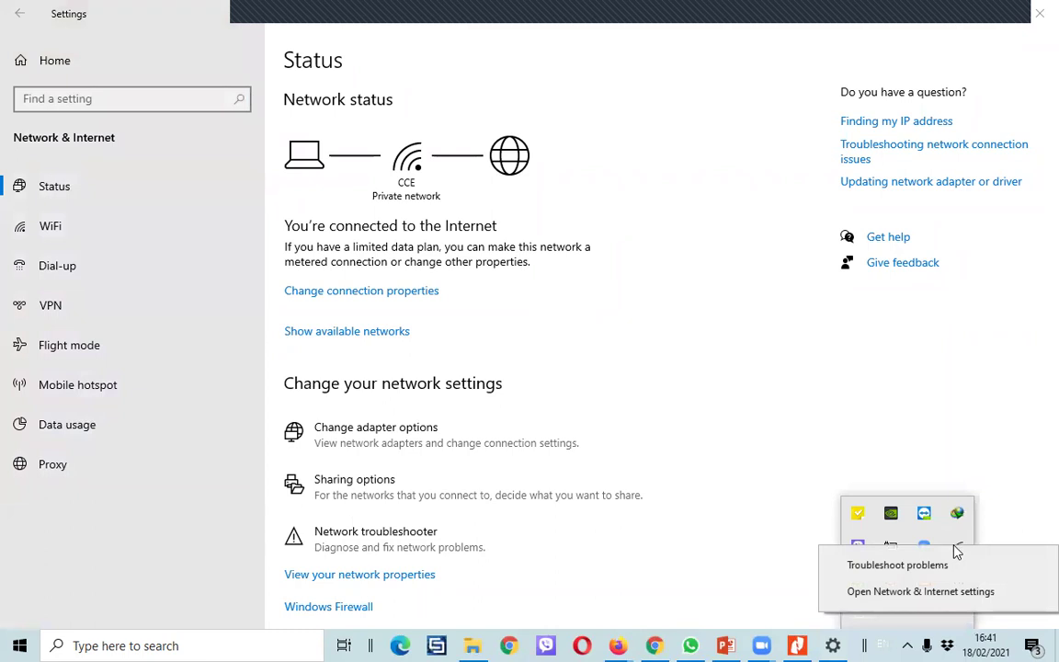
{"action": "left_click", "coordinate": [931, 591]}
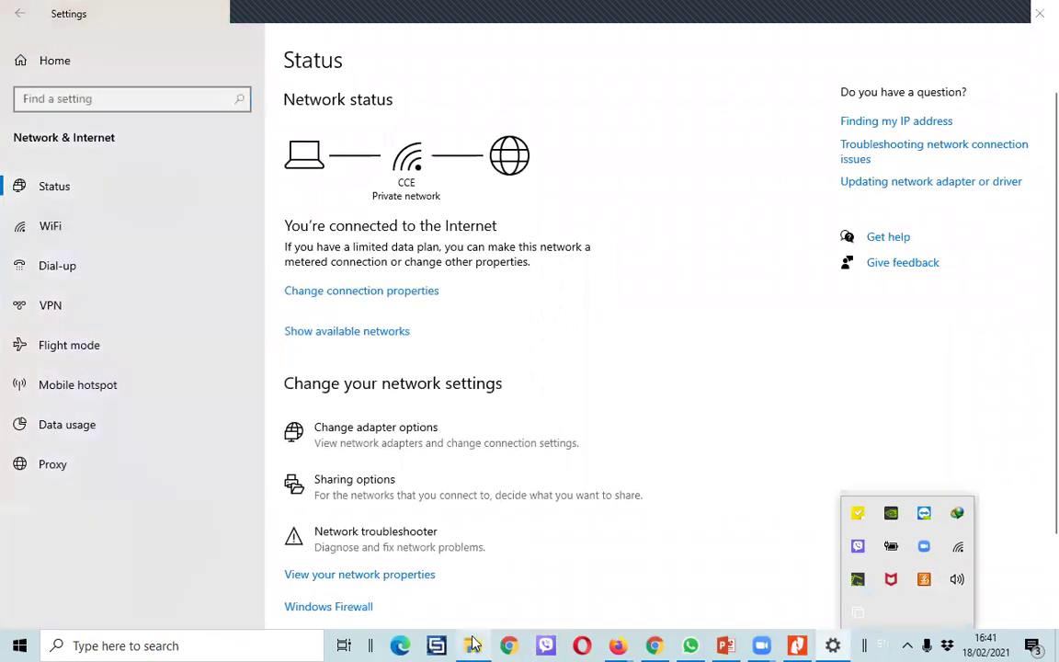
Switch to File Explorer, show the Network location, and launch Network and Sharing Centre from there
{"action": "left_click", "coordinate": [472, 646]}
{"action": "scroll", "coordinate": [110, 552], "scroll_direction": "down", "scroll_amount": 3}
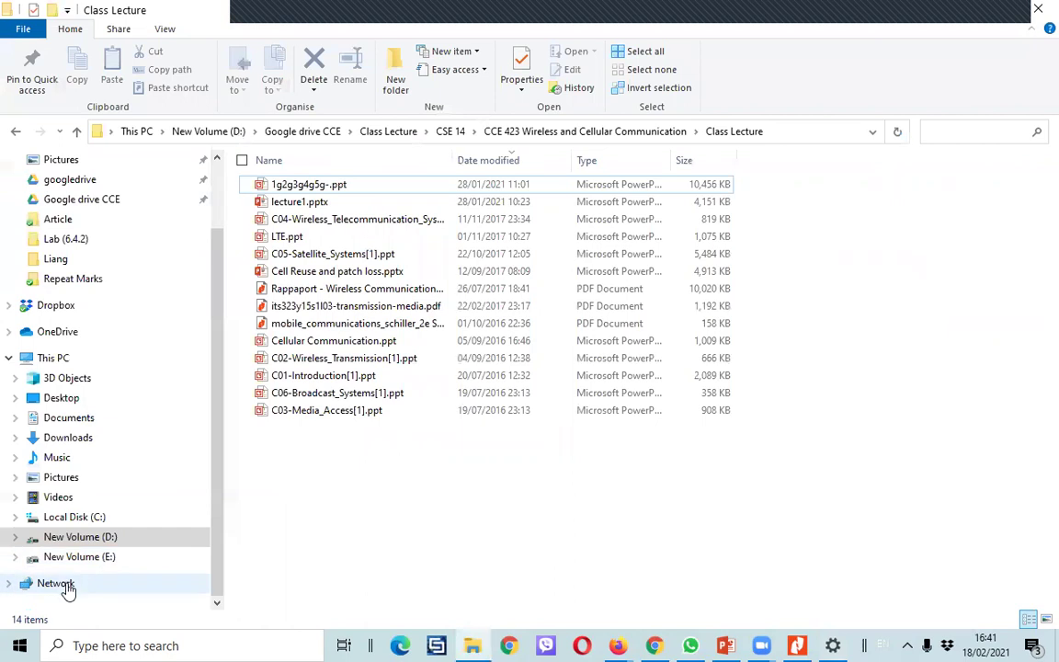
{"action": "left_click", "coordinate": [65, 585]}
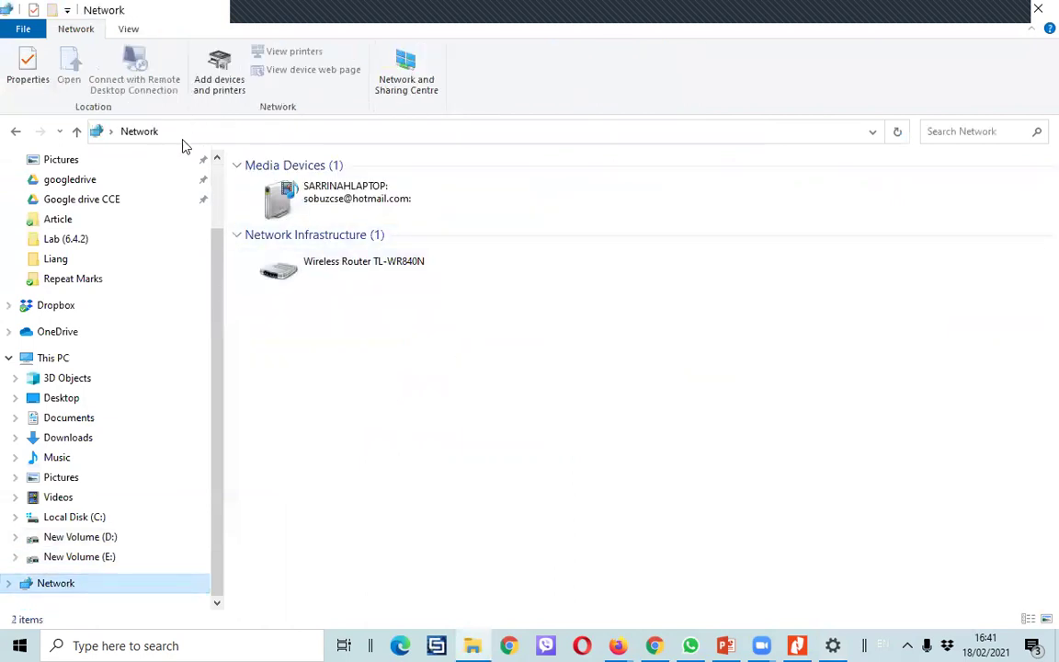
{"action": "left_click", "coordinate": [401, 88]}
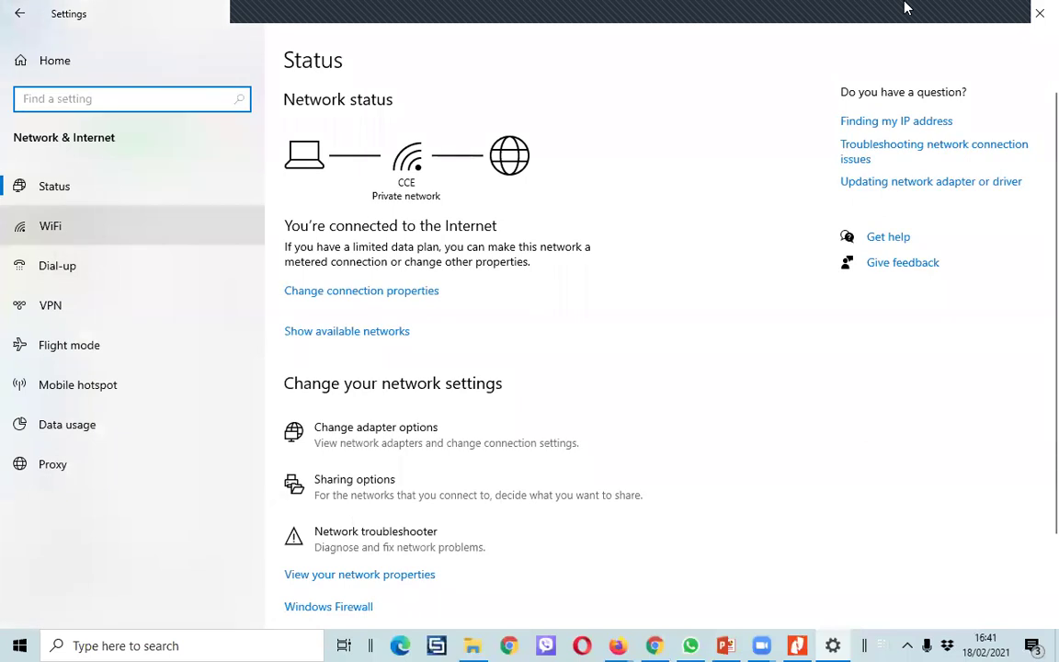
Open Network and Sharing Centre from the network status page and display the list of adapter connections
{"action": "scroll", "coordinate": [402, 601], "scroll_direction": "down", "scroll_amount": 3}
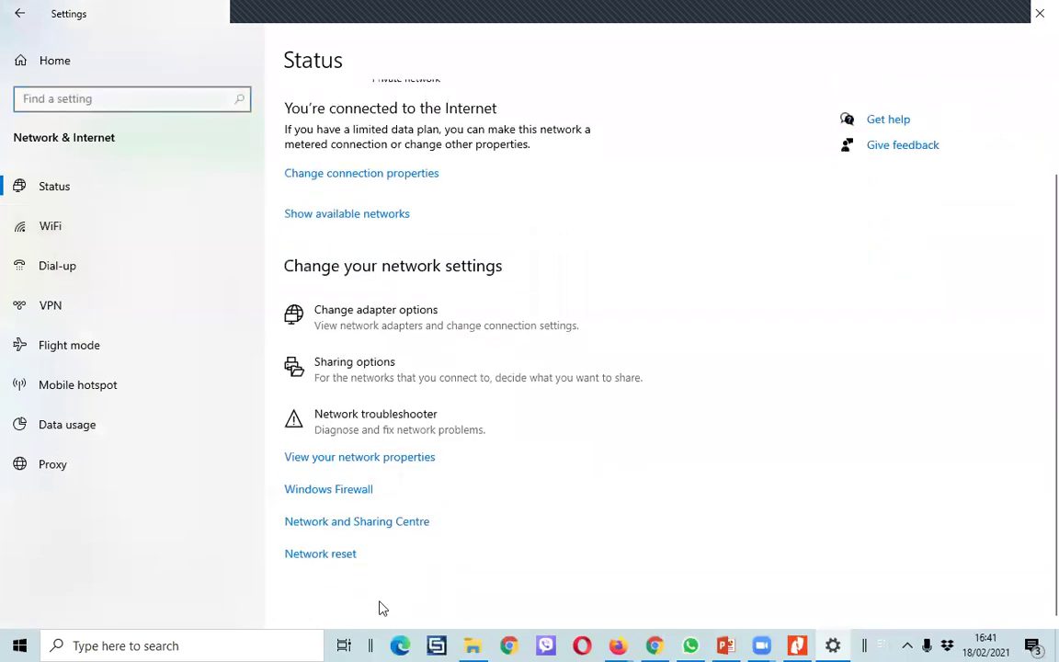
{"action": "left_click", "coordinate": [411, 523]}
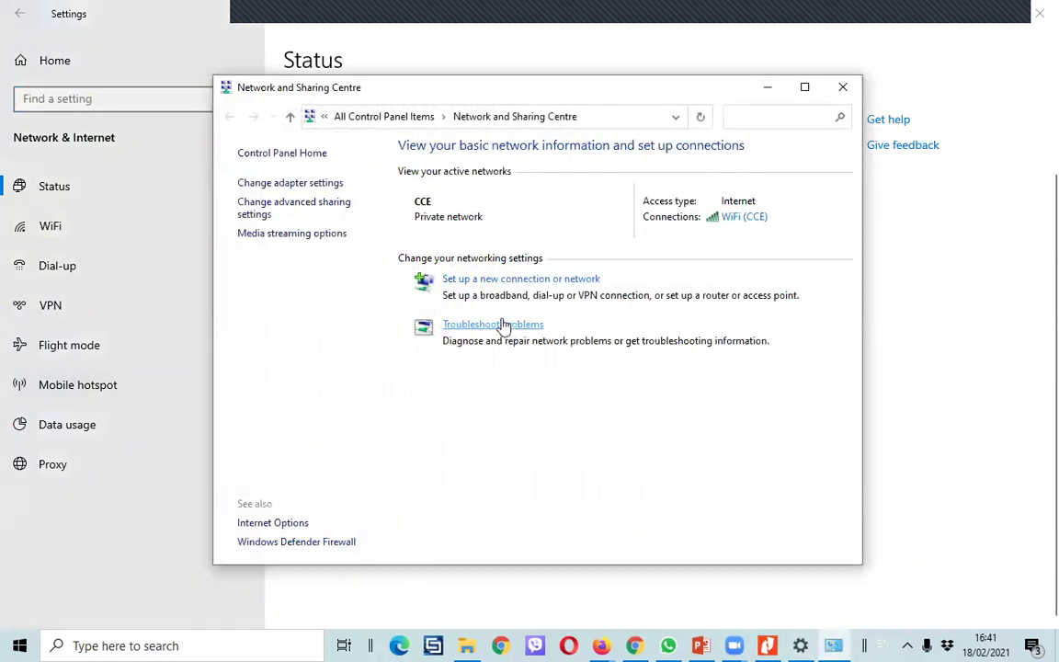
{"action": "left_click", "coordinate": [296, 183]}
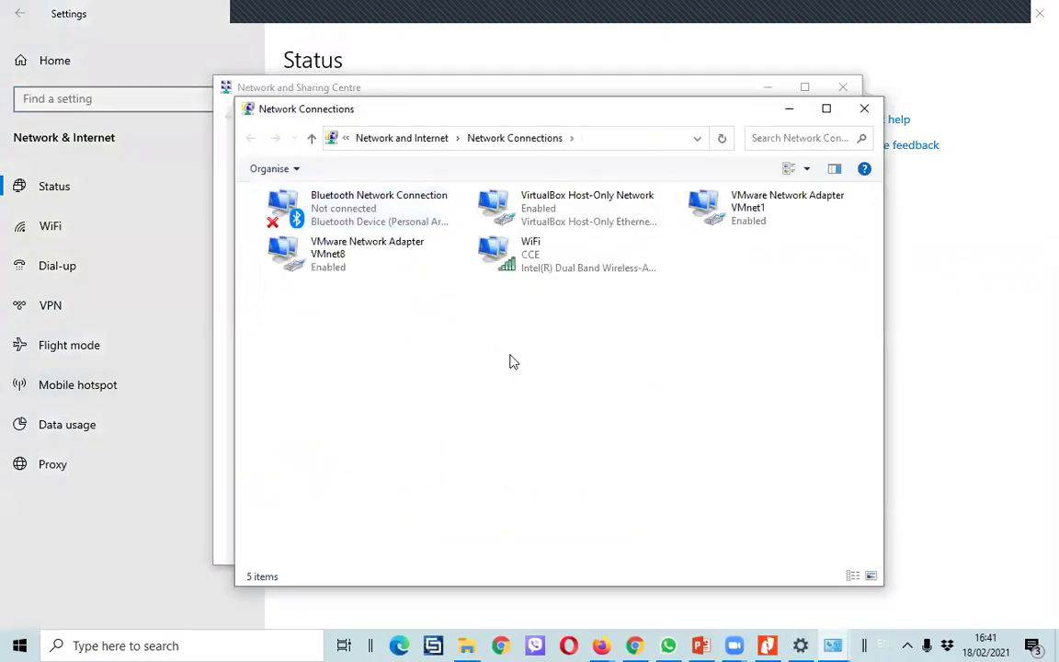
Open the properties of the WiFi connection
{"action": "left_click", "coordinate": [548, 266]}
{"action": "right_click", "coordinate": [549, 266]}
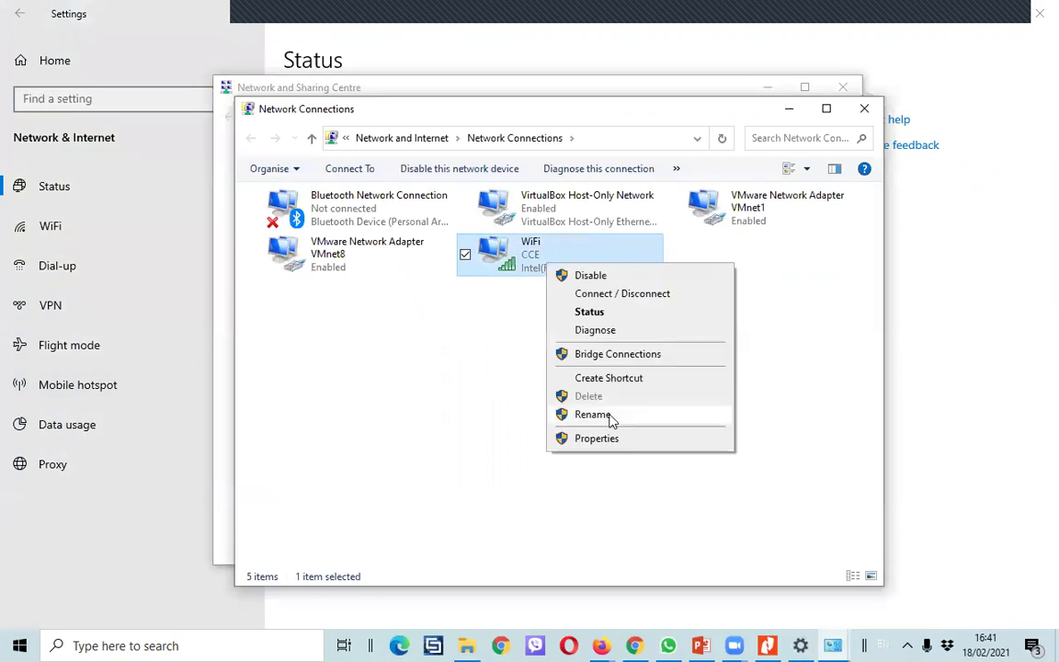
{"action": "left_click", "coordinate": [532, 332]}
{"action": "left_click", "coordinate": [548, 266]}
{"action": "right_click", "coordinate": [549, 267]}
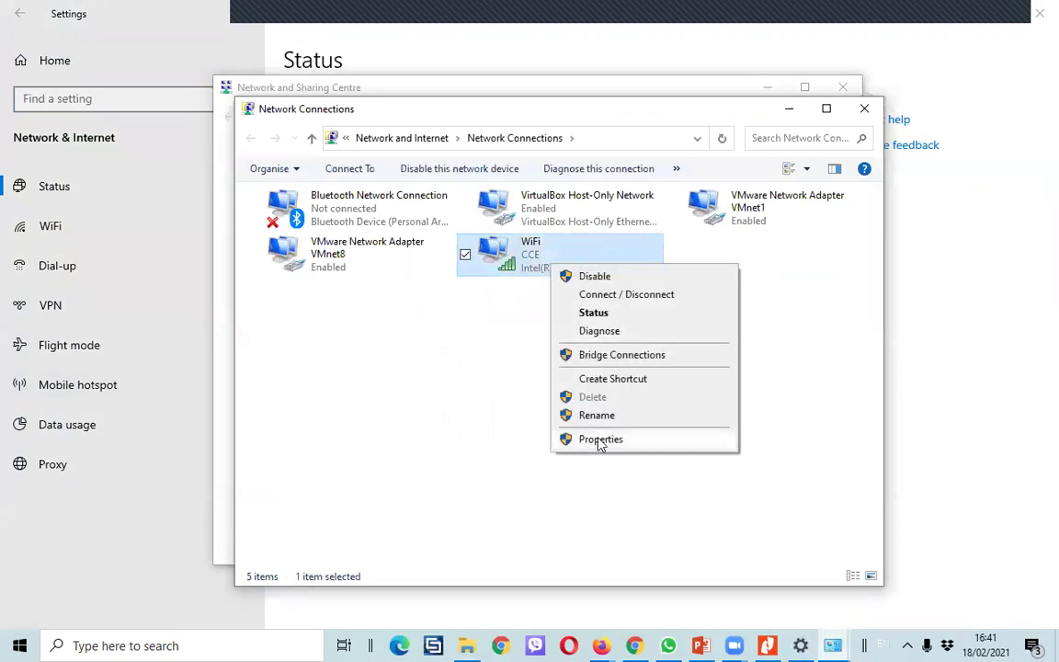
{"action": "left_click", "coordinate": [598, 439]}
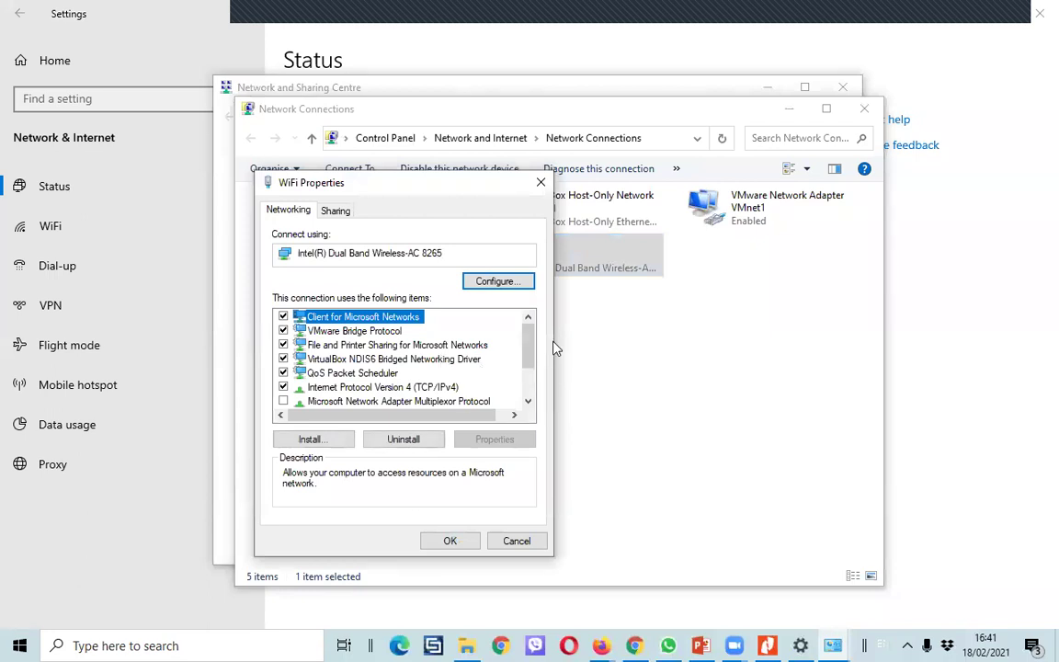
Look over the WiFi connection's networking and sharing properties, and open the Intel wireless adapter's advanced configuration
{"action": "left_click_drag", "start_coordinate": [531, 365], "coordinate": [539, 339]}
{"action": "left_click", "coordinate": [335, 213]}
{"action": "left_click", "coordinate": [296, 210]}
{"action": "left_click", "coordinate": [485, 284]}
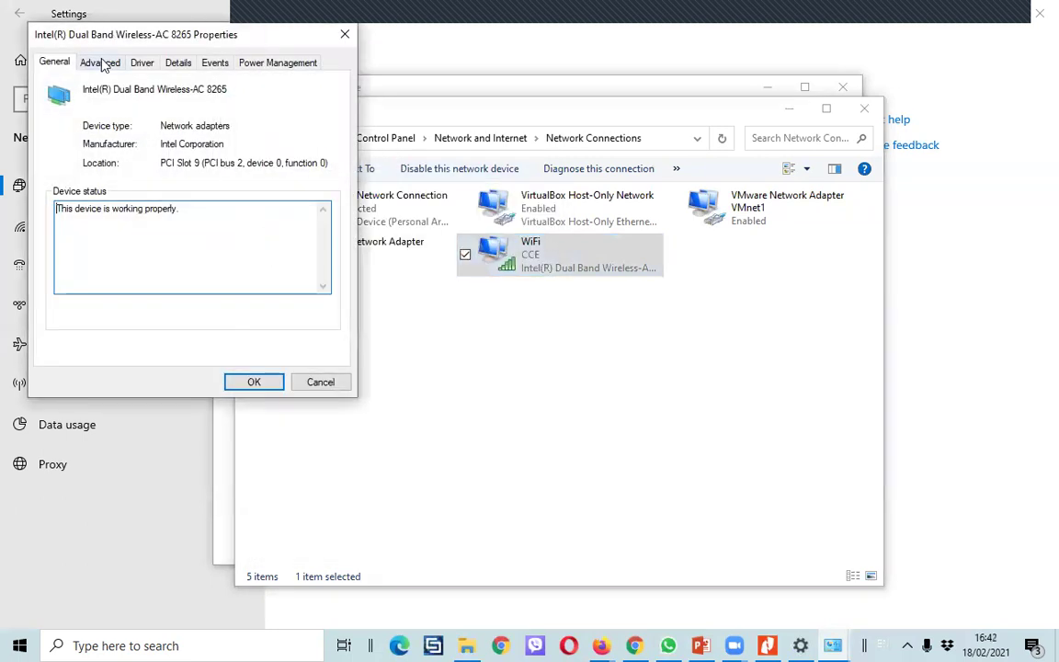
{"action": "left_click", "coordinate": [101, 62]}
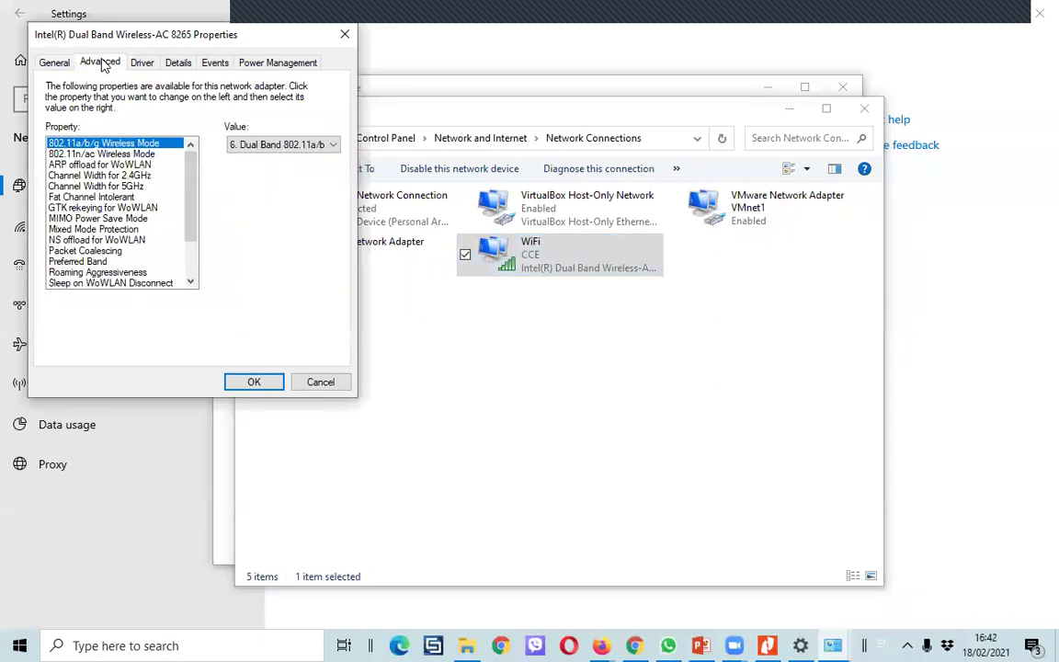
Examine the adapter's values for 802.11 wireless modes, ARP offload for WoWLAN, 2.4GHz and 5GHz channel width, and Fat Channel Intolerant
{"action": "left_click", "coordinate": [81, 154]}
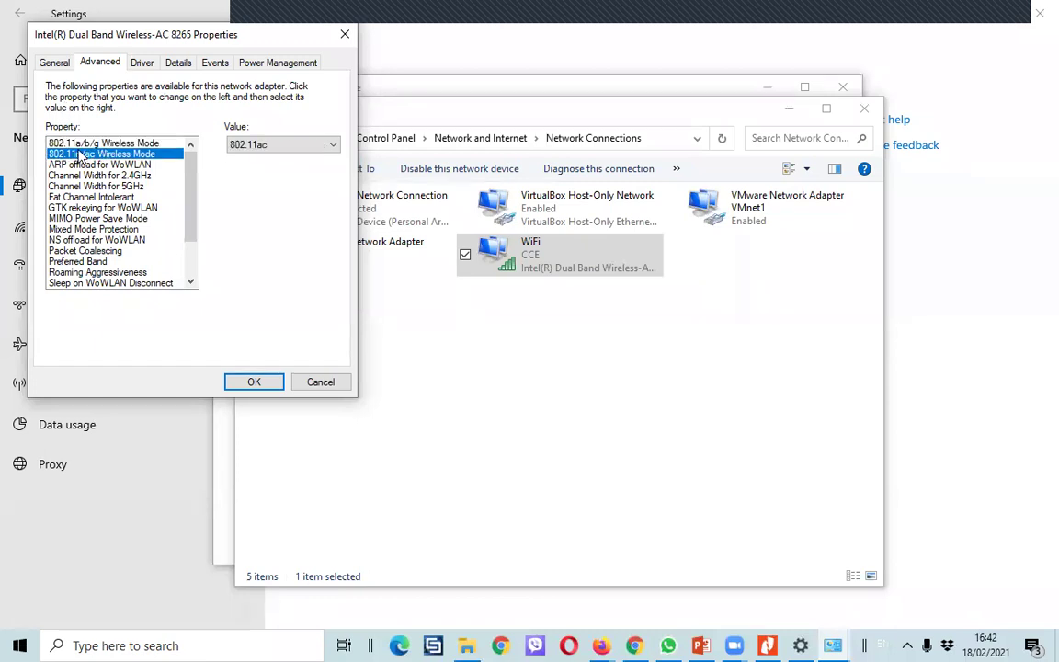
{"action": "left_click", "coordinate": [92, 164]}
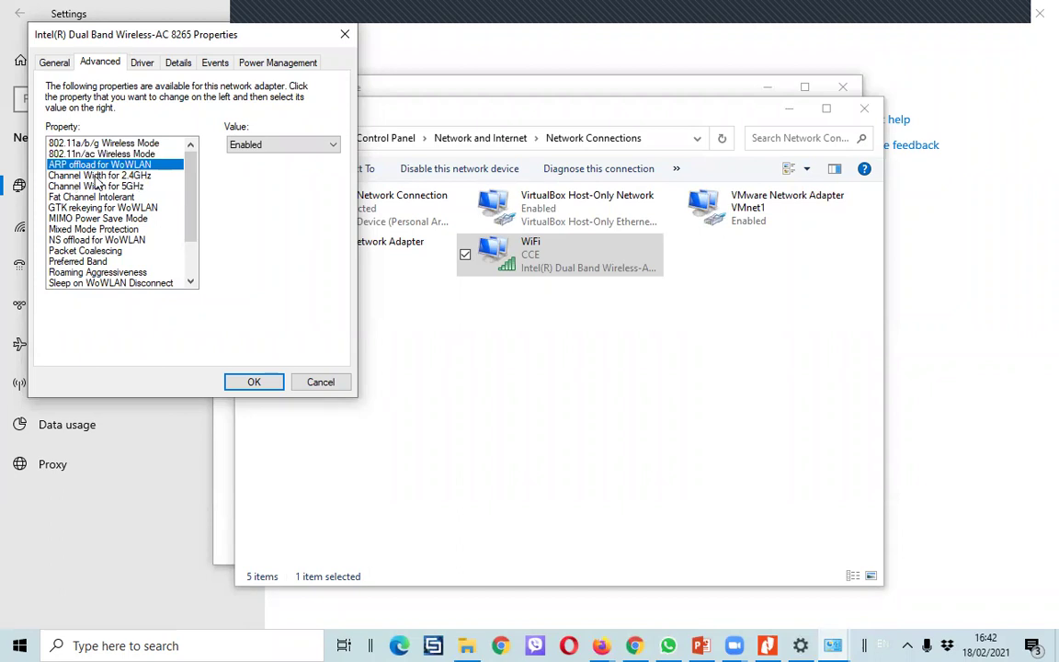
{"action": "left_click", "coordinate": [89, 175]}
{"action": "left_click", "coordinate": [103, 186]}
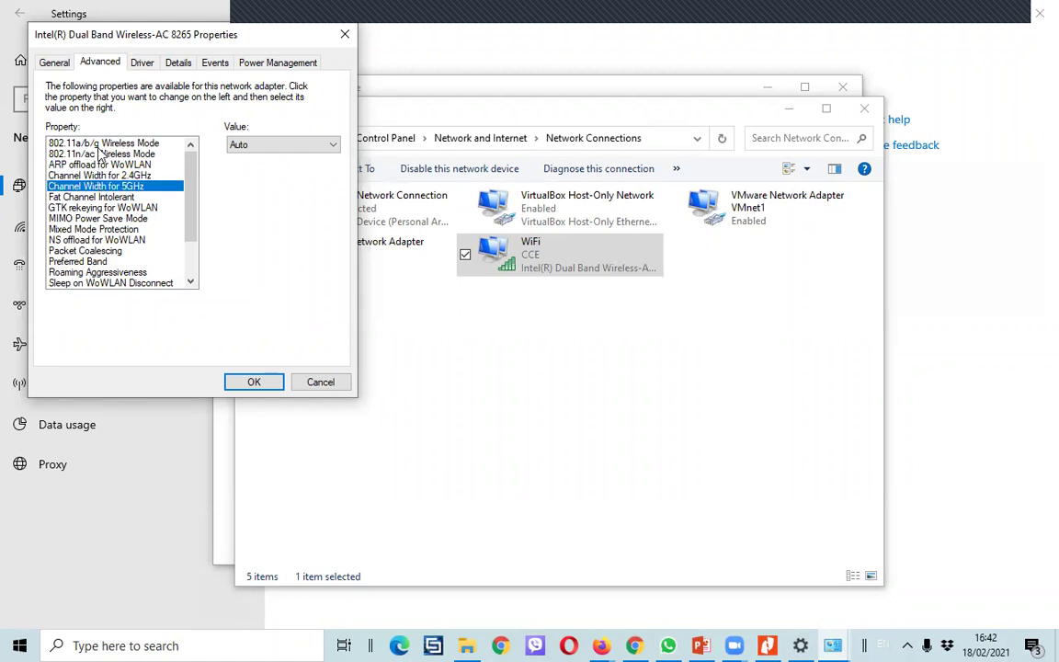
{"action": "left_click", "coordinate": [98, 144]}
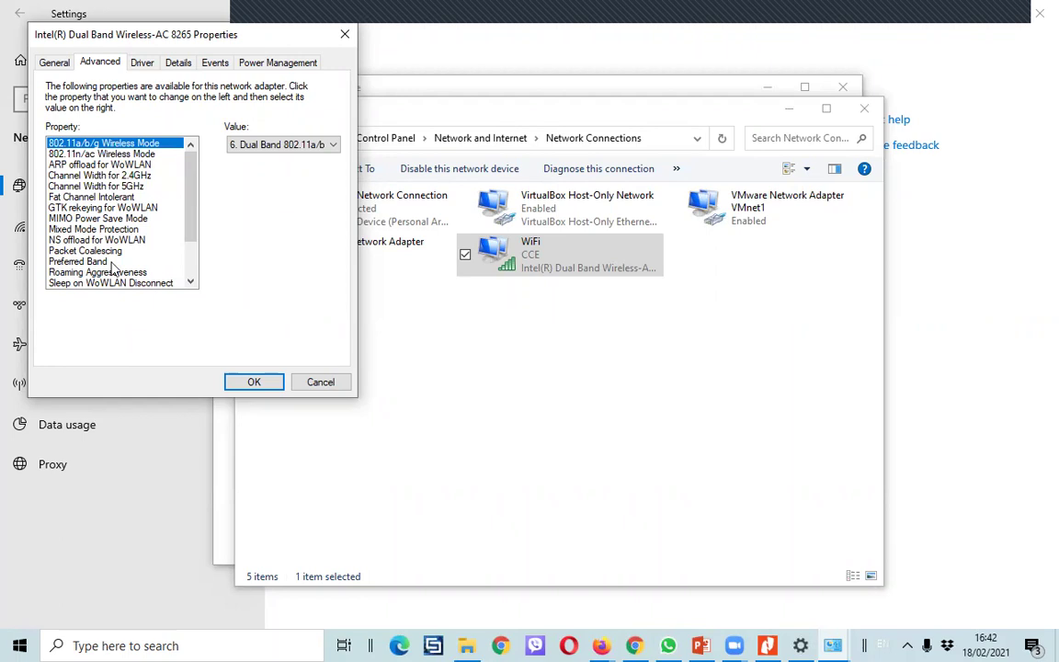
{"action": "left_click", "coordinate": [76, 196]}
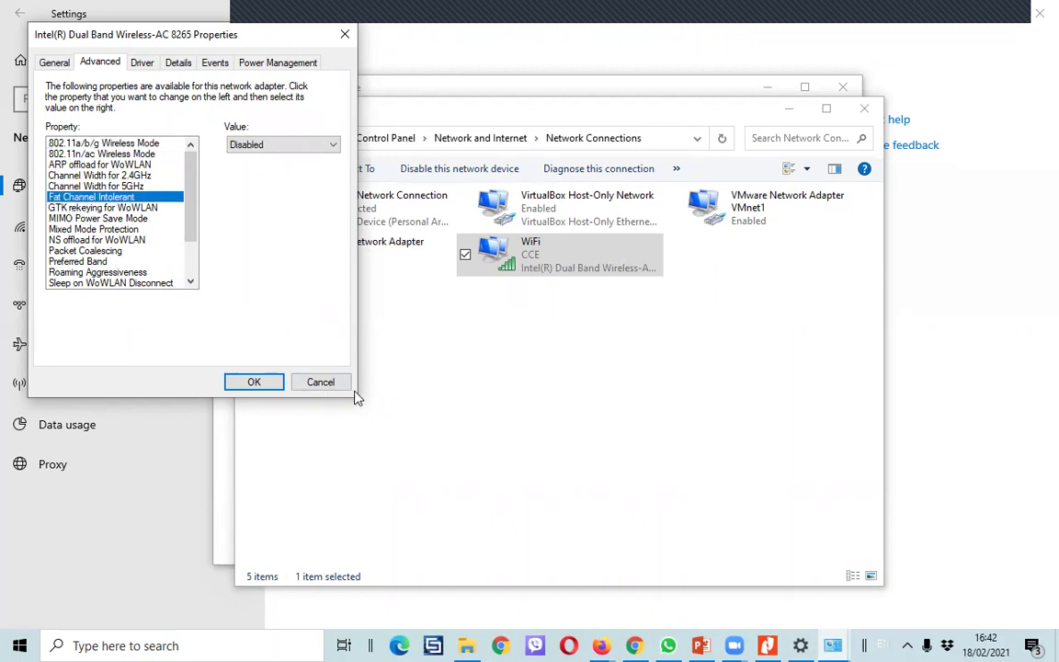
Check the adapter's values for Transmit Power, Throughput Booster and Sleep on WoWLAN Disconnect
{"action": "left_click_drag", "start_coordinate": [190, 227], "coordinate": [187, 285]}
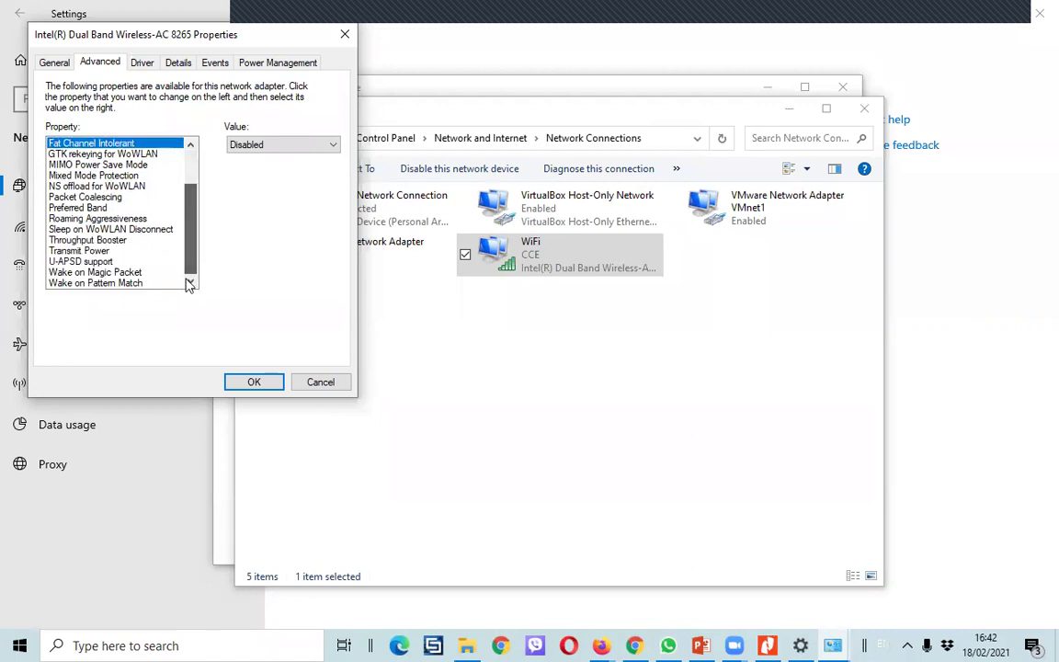
{"action": "left_click", "coordinate": [93, 252]}
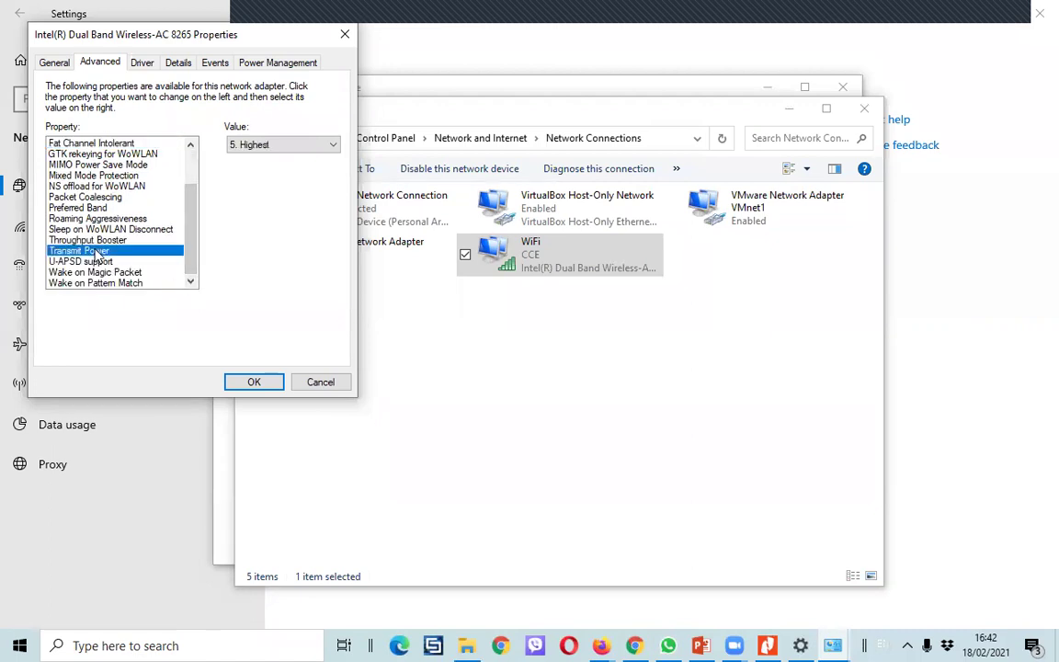
{"action": "left_click", "coordinate": [241, 147]}
{"action": "left_click", "coordinate": [217, 133]}
{"action": "left_click", "coordinate": [110, 241]}
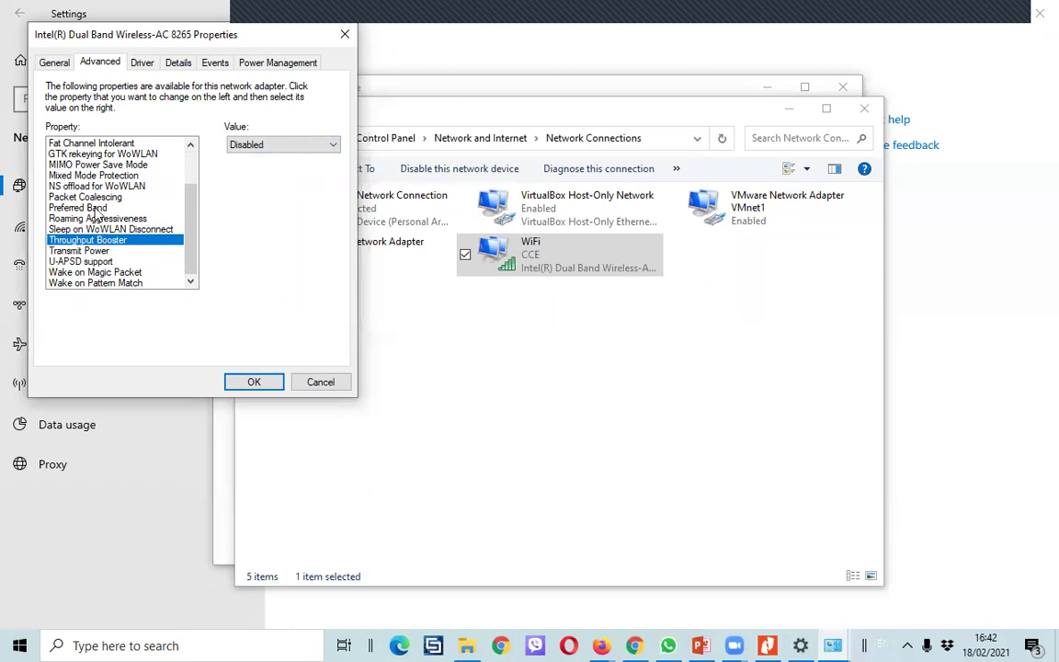
{"action": "scroll", "coordinate": [92, 207], "scroll_direction": "up", "scroll_amount": 1}
{"action": "left_click", "coordinate": [103, 262]}
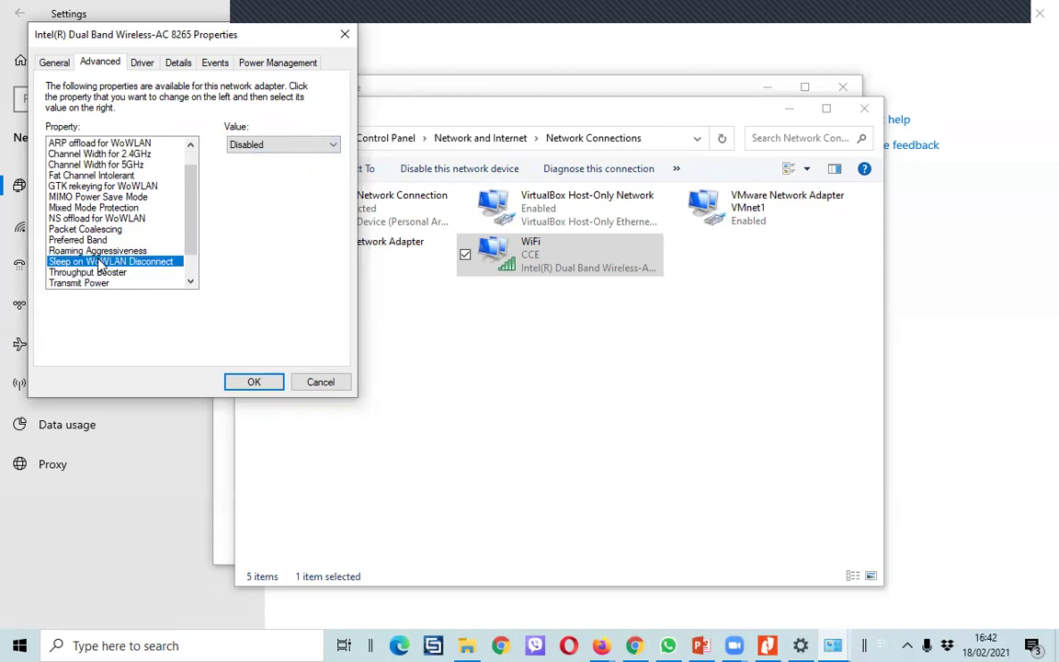
Review the 5GHz and 2.4GHz channel width values again, and compare the 802.11a/b/g and 802.11n/ac wireless modes
{"action": "scroll", "coordinate": [101, 262], "scroll_direction": "up", "scroll_amount": 1}
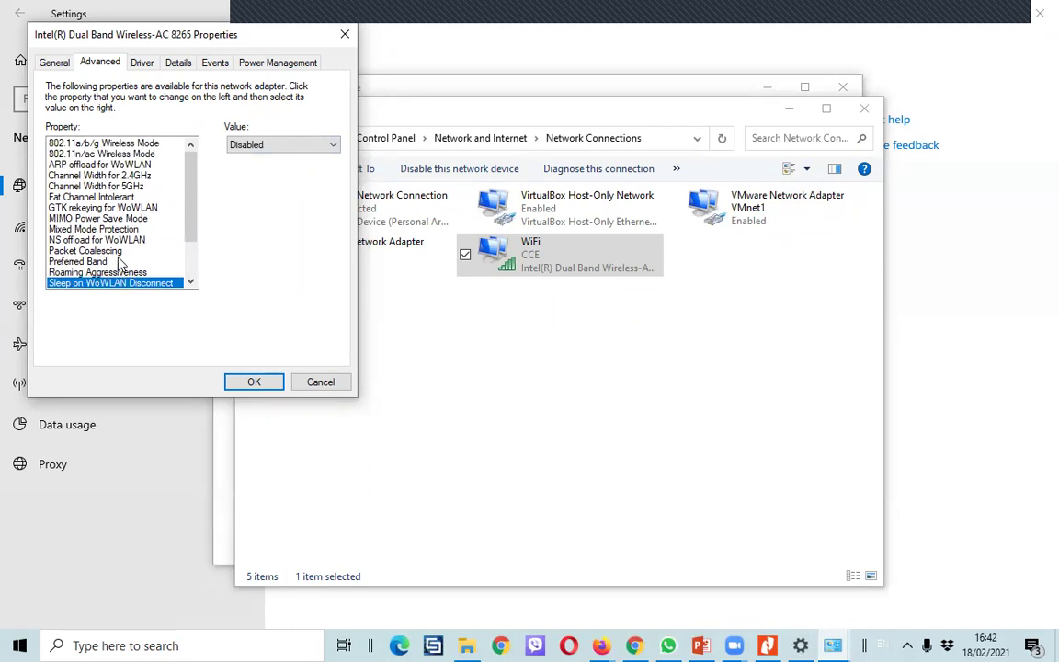
{"action": "left_click", "coordinate": [109, 187]}
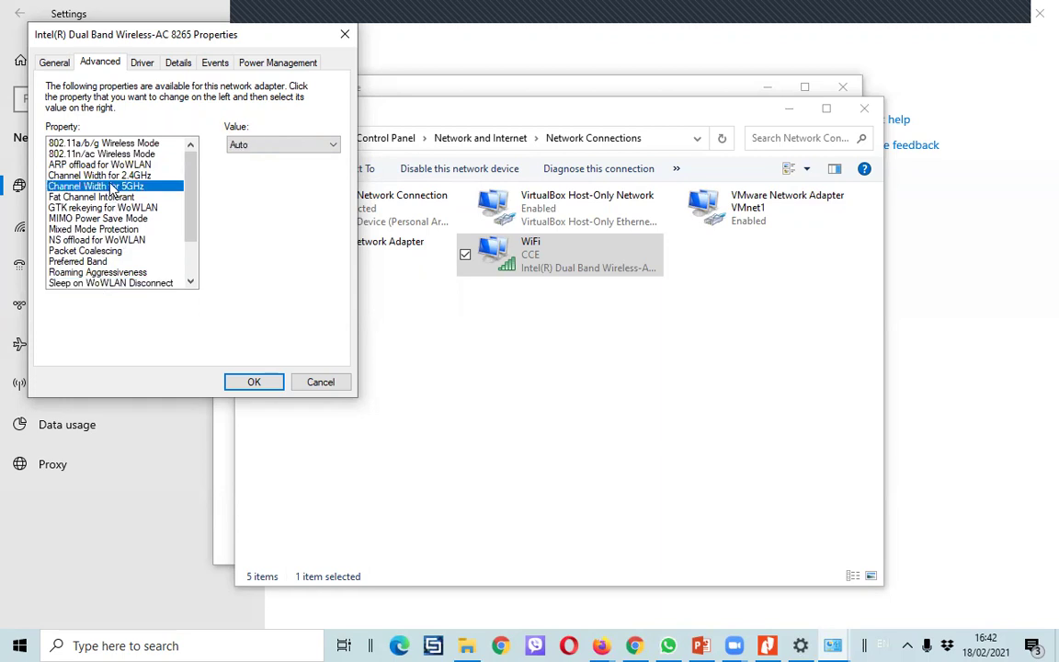
{"action": "left_click", "coordinate": [108, 179]}
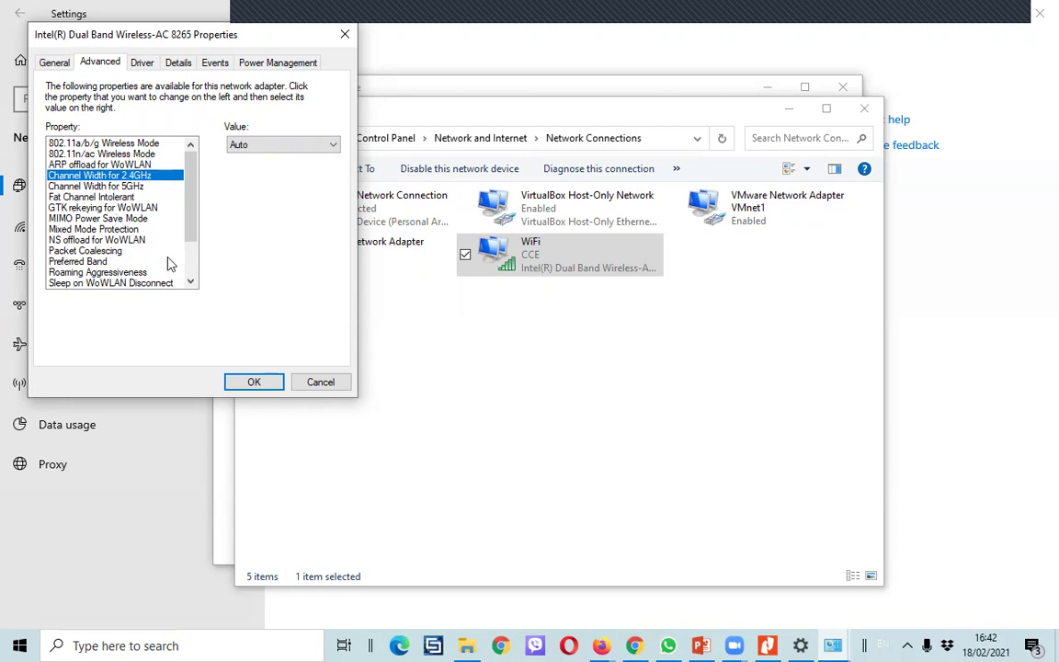
{"action": "left_click", "coordinate": [114, 154]}
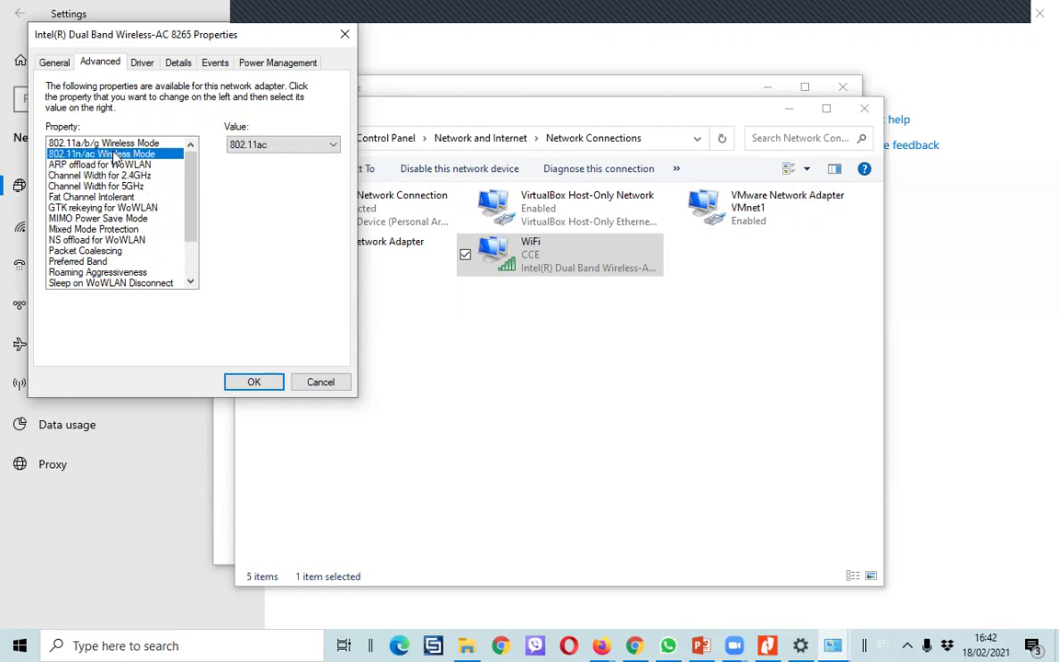
{"action": "left_click", "coordinate": [113, 145]}
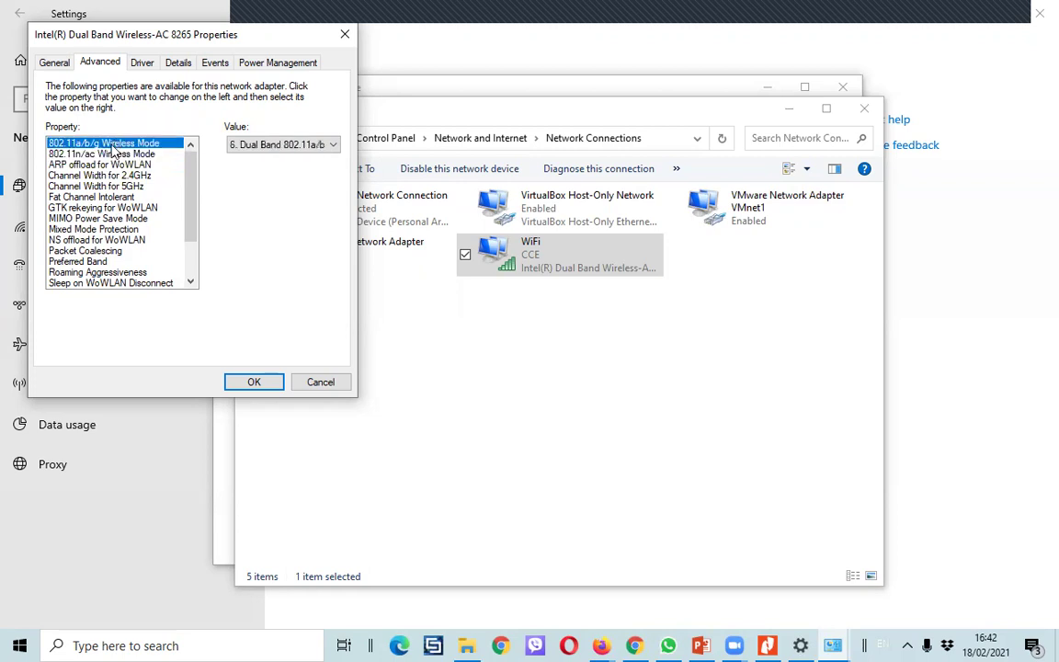
{"action": "left_click", "coordinate": [113, 156]}
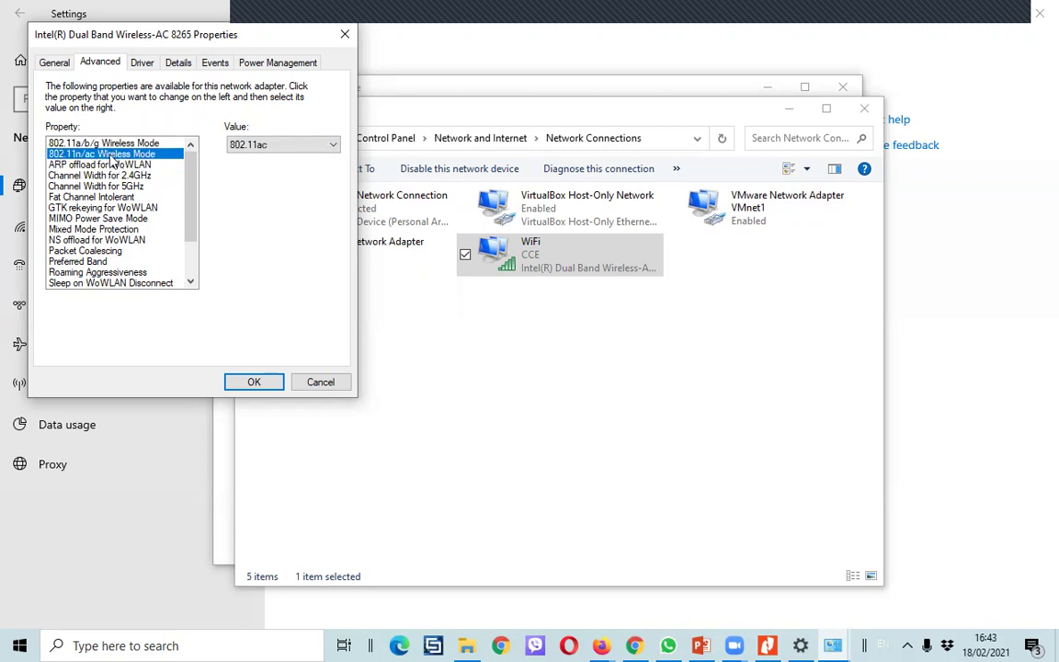
Switch to PowerPoint to view the Wireless LAN Standards slide, and return to the computer's list of network adapters
{"action": "left_click", "coordinate": [706, 646]}
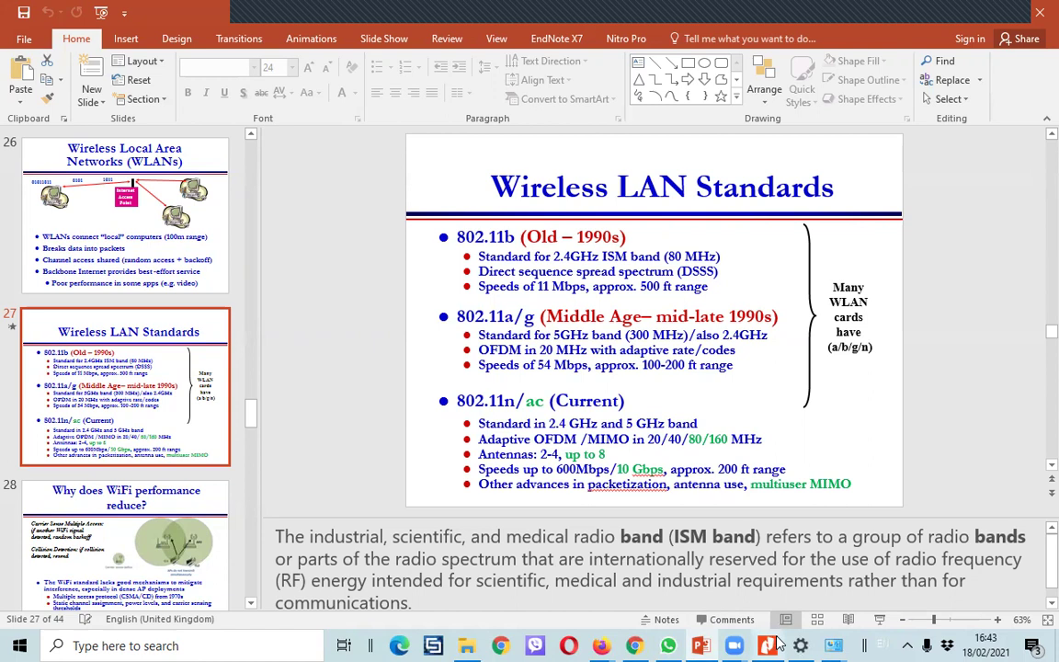
{"action": "mouse_move", "coordinate": [833, 645]}
{"action": "left_click", "coordinate": [906, 610]}
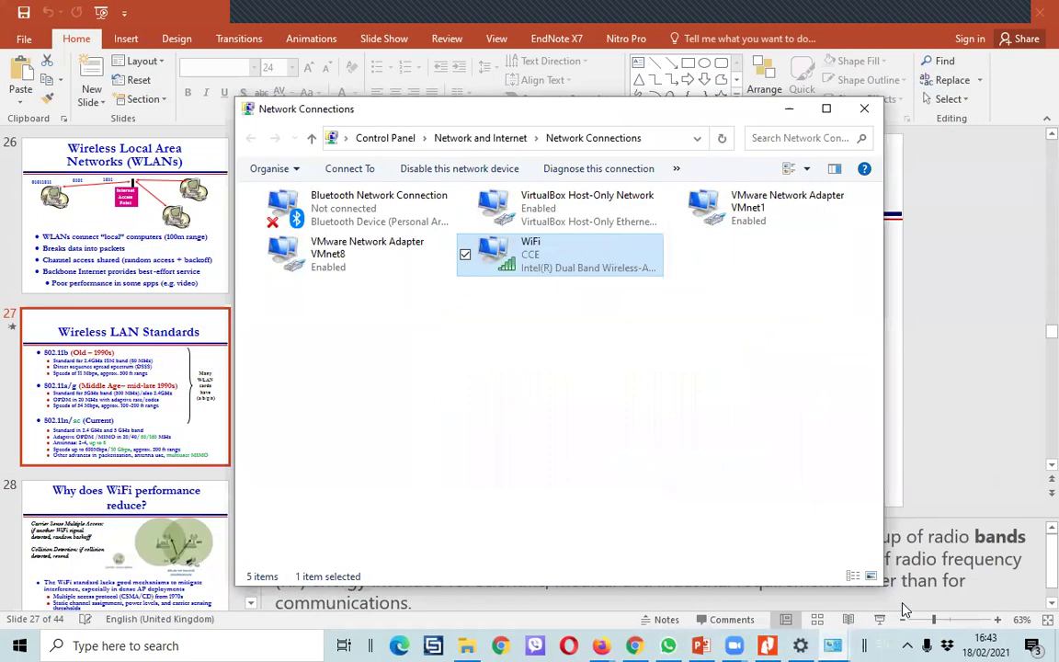
{"action": "left_click", "coordinate": [733, 587]}
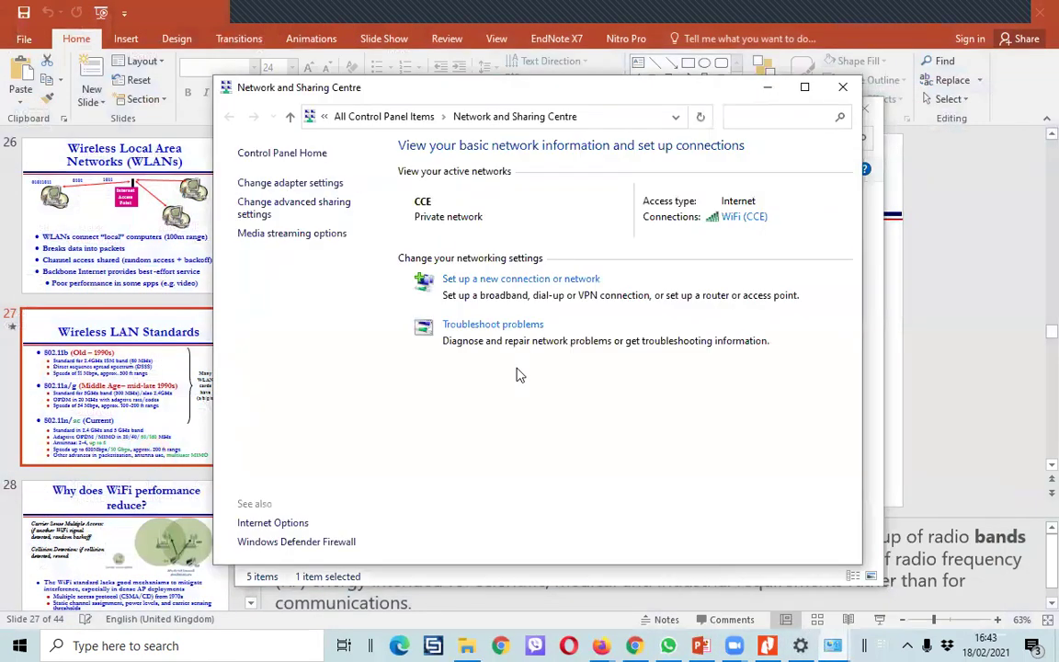
{"action": "left_click", "coordinate": [287, 182]}
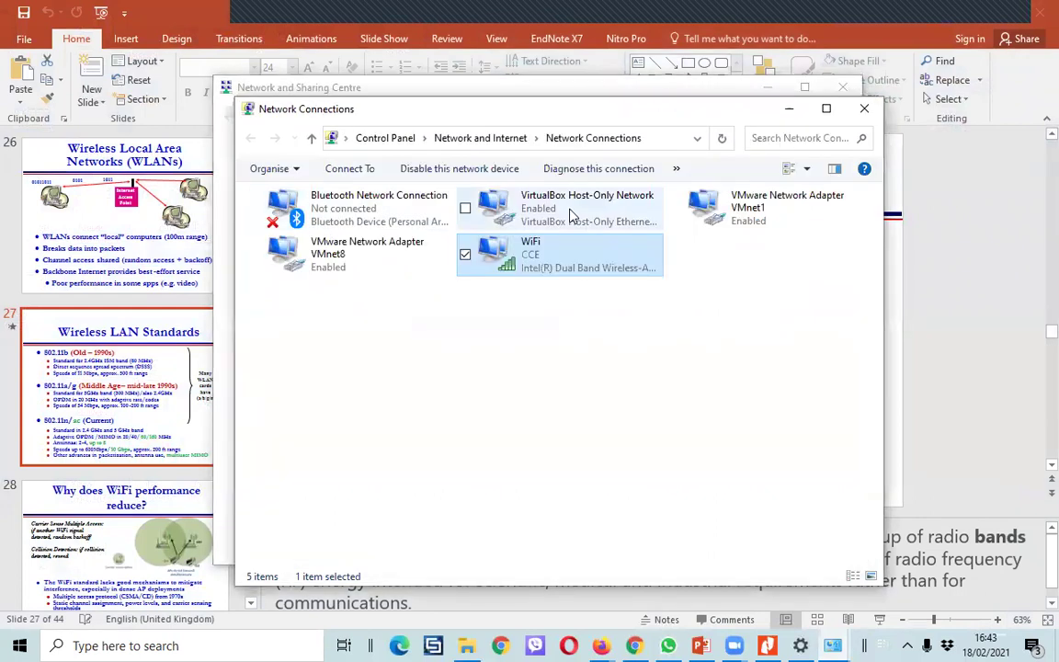
Open the WiFi connection's Intel adapter configuration and check the value of 802.11n/ac Wireless Mode in its advanced properties
{"action": "right_click", "coordinate": [542, 269]}
{"action": "left_click", "coordinate": [594, 449]}
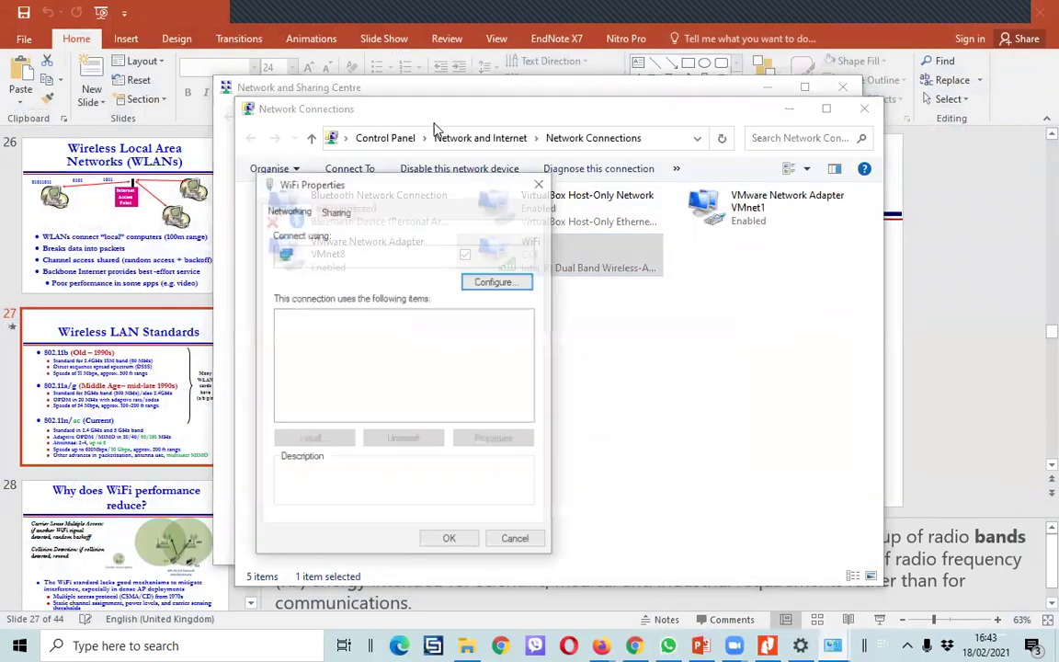
{"action": "left_click", "coordinate": [520, 277]}
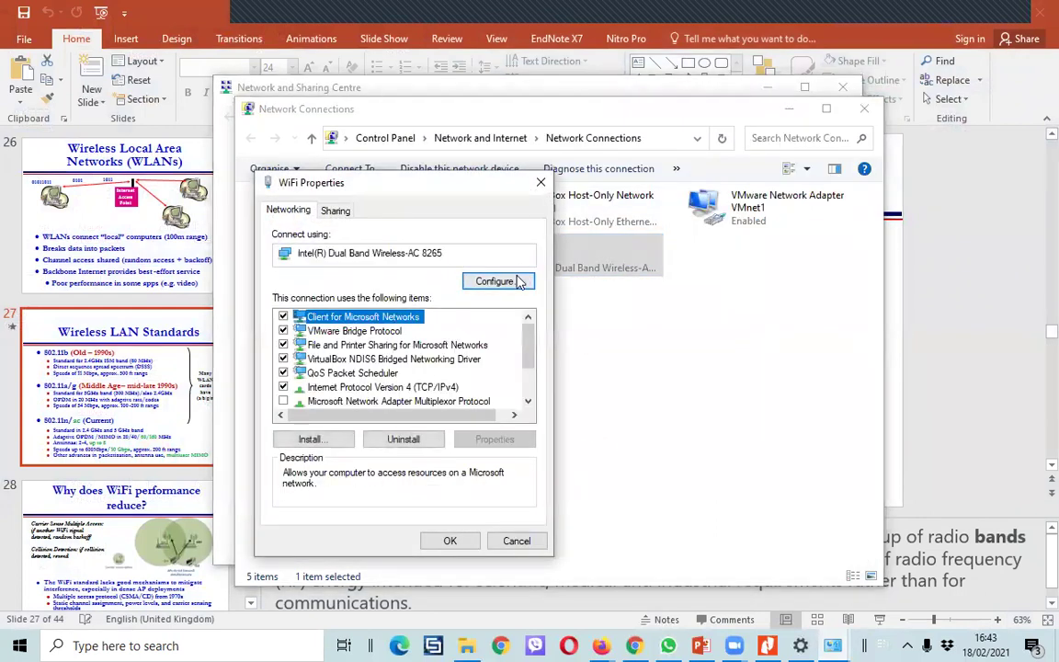
{"action": "left_click", "coordinate": [124, 84]}
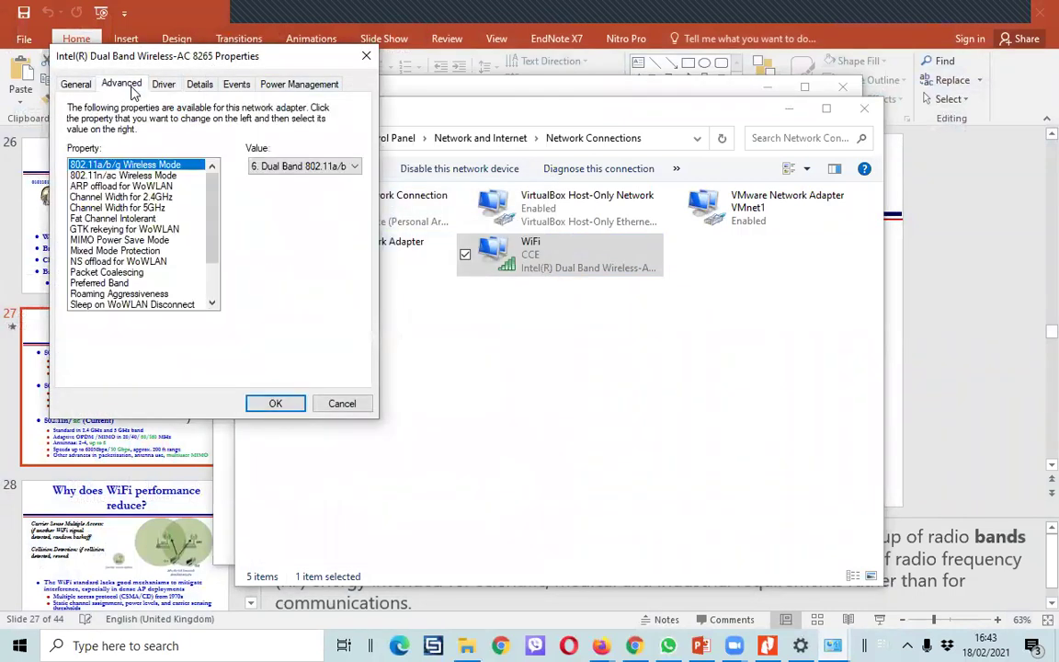
{"action": "left_click", "coordinate": [129, 176]}
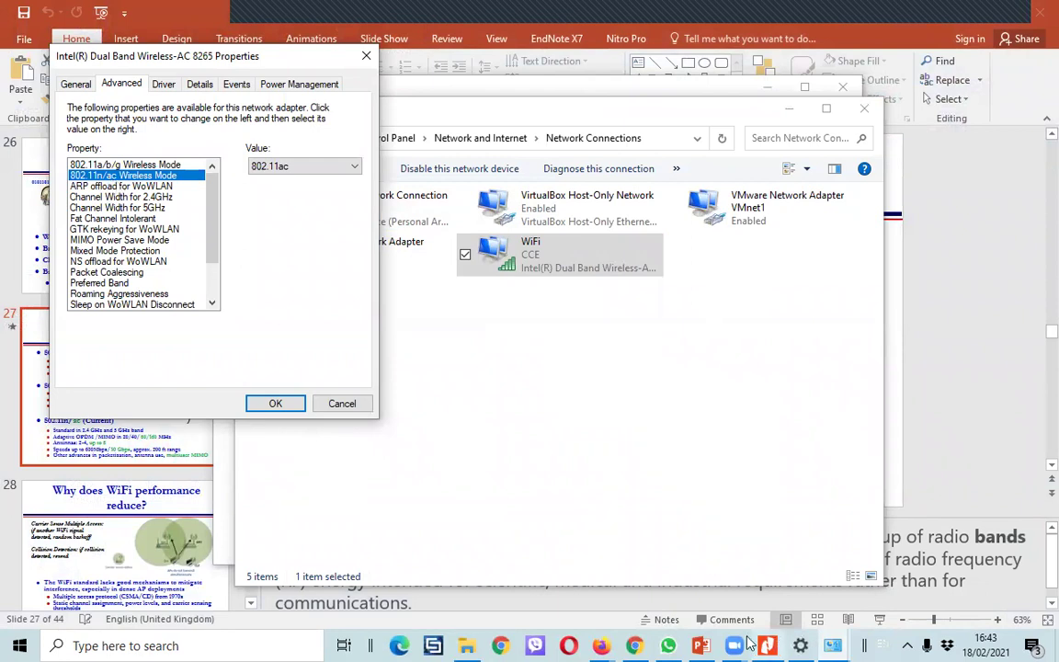
Switch to PowerPoint and start the slide show from the Wireless LAN Standards slide
{"action": "left_click", "coordinate": [701, 644]}
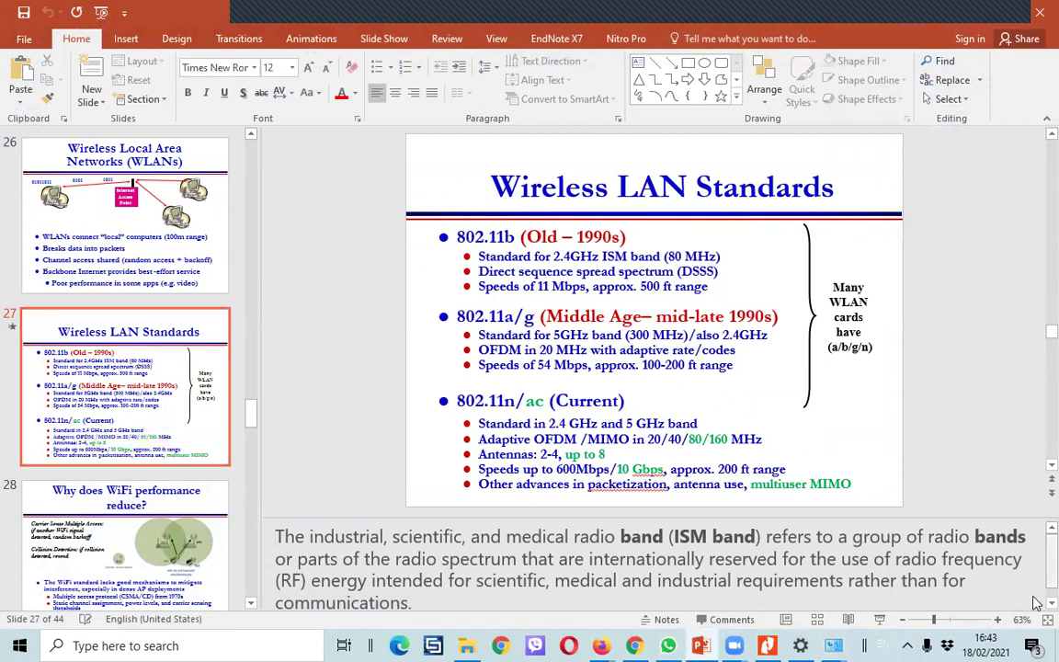
{"action": "left_click", "coordinate": [880, 620]}
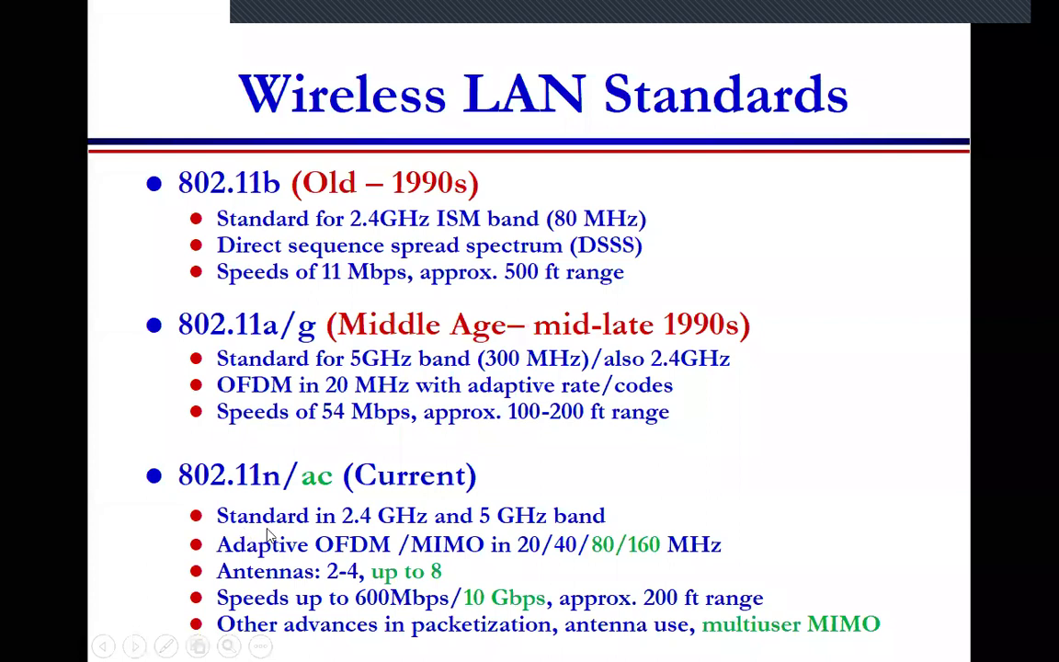